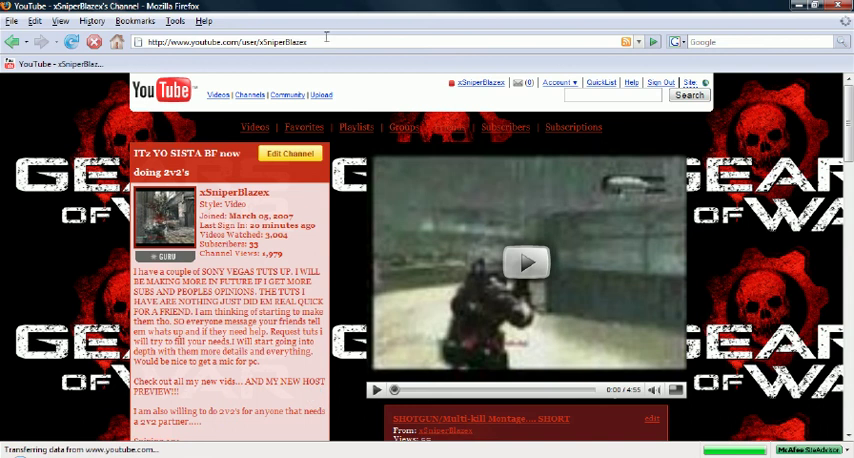
left_click(326, 37)
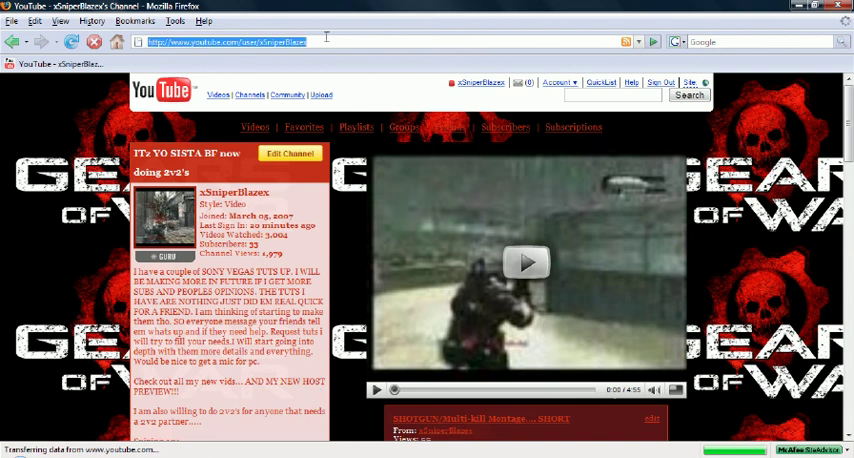
type("www.")
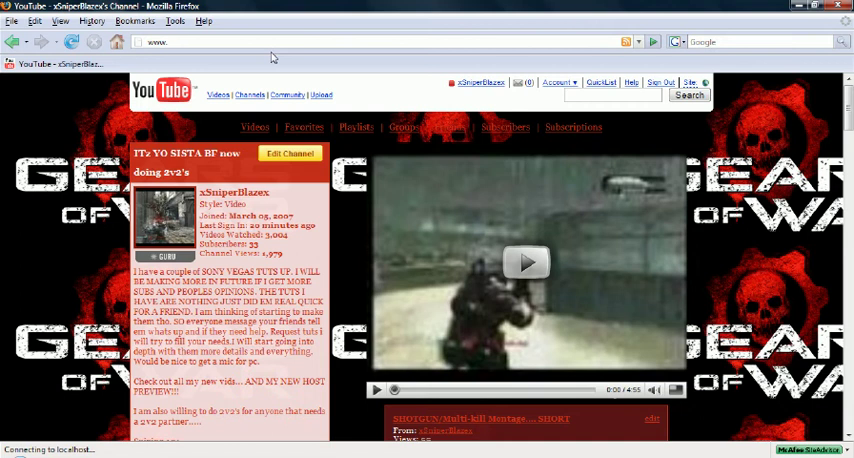
type("speedtest")
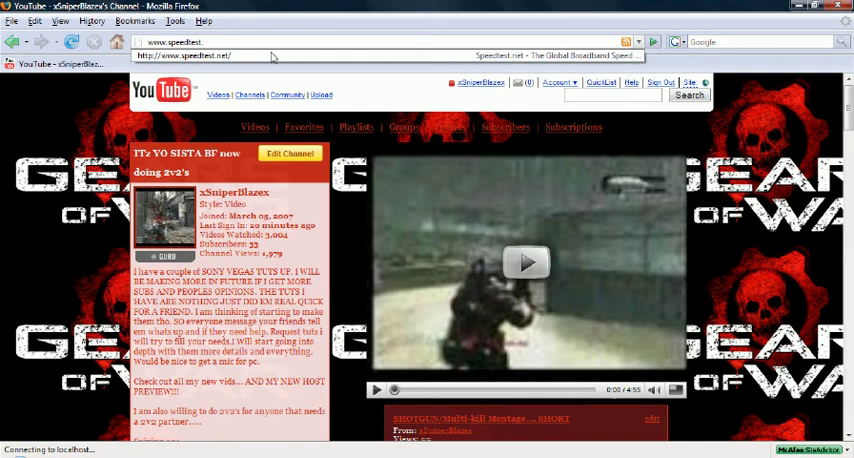
type(".net")
key("Return")
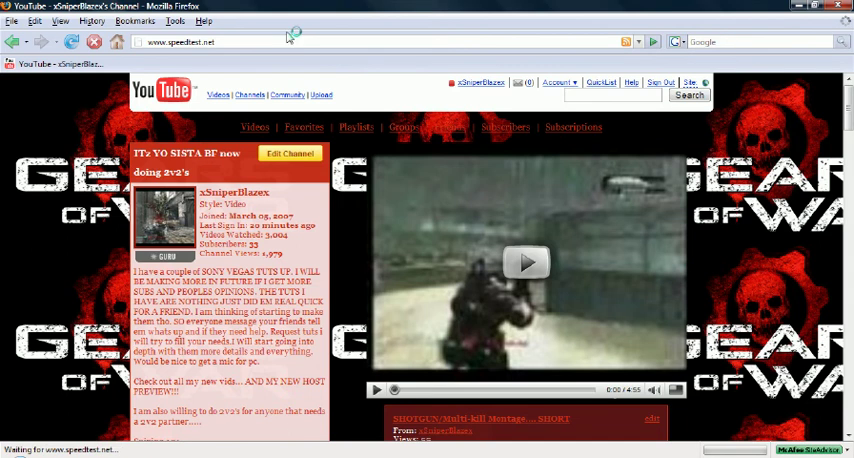
left_click(286, 41)
Resubmit the speedtest.net address to reload the site
key("Return")
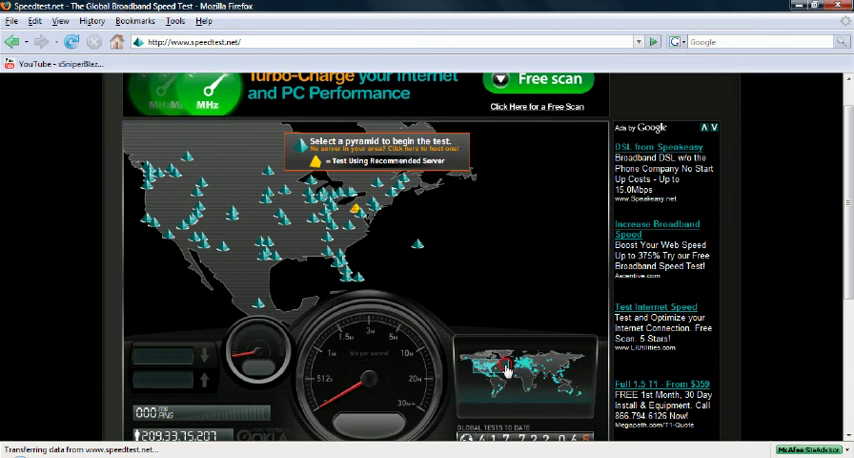
Pick Europe on the mini world map to show European server pyramids
left_click(527, 369)
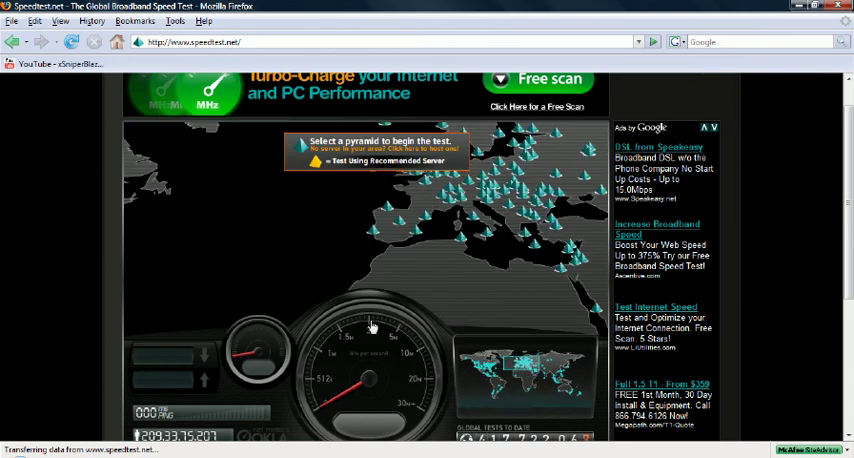